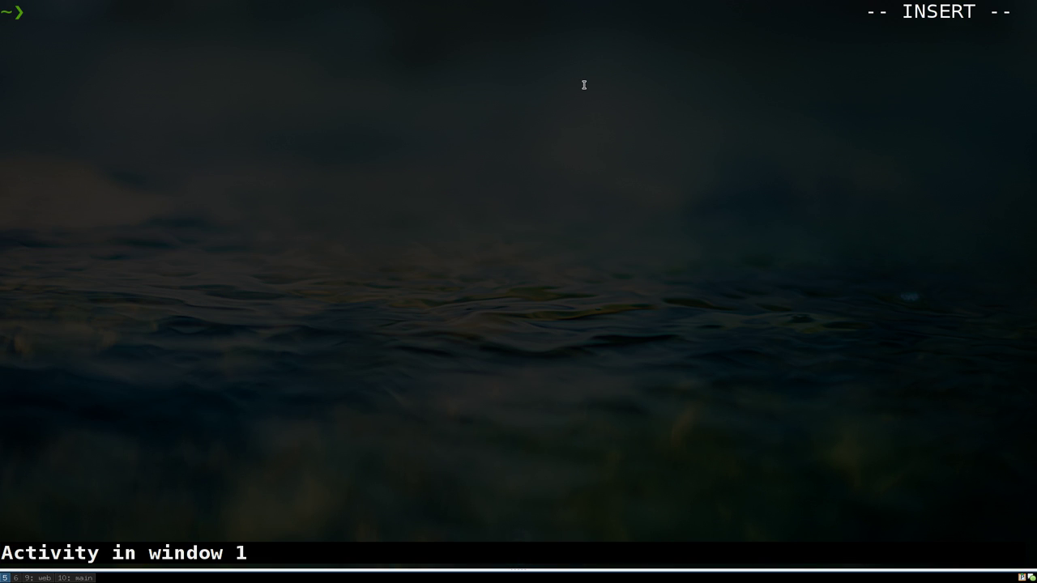
Run j4-dmenu-desktop --help to print its usage and options, then highlight part of the tagline.
type("j4")
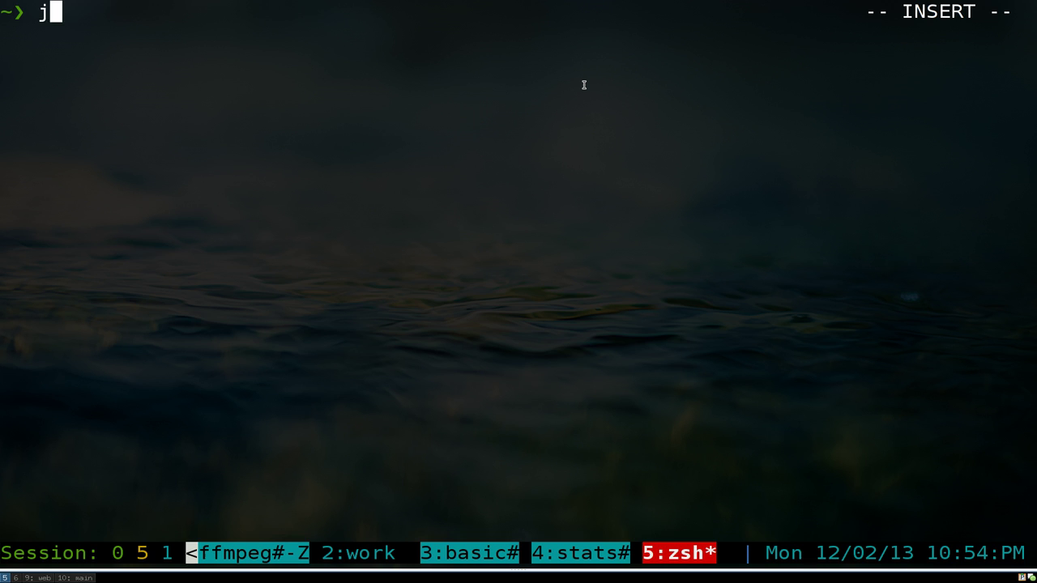
key("Right")
key("Return")
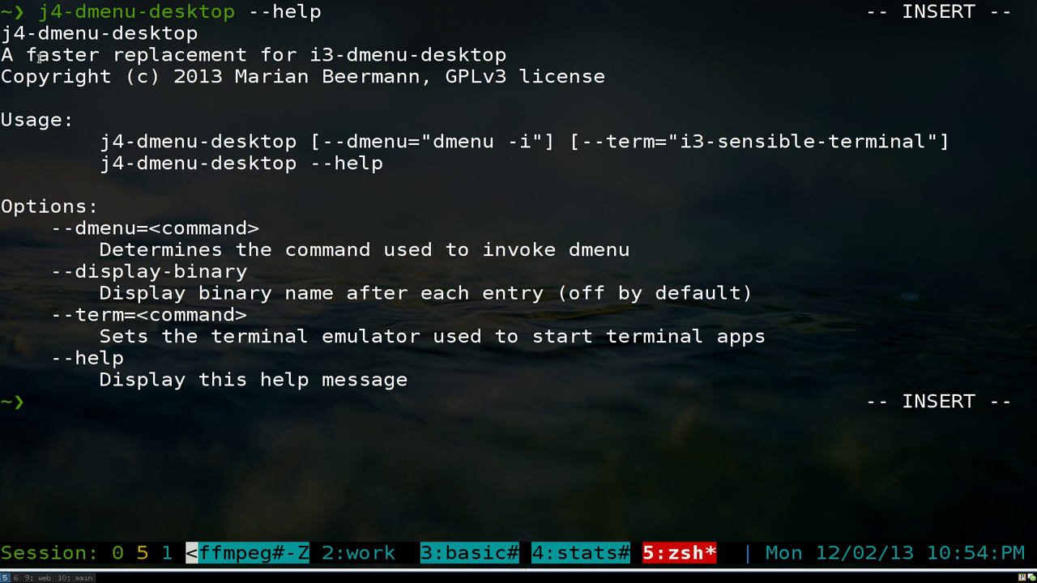
left_click_drag(28, 57, 500, 55)
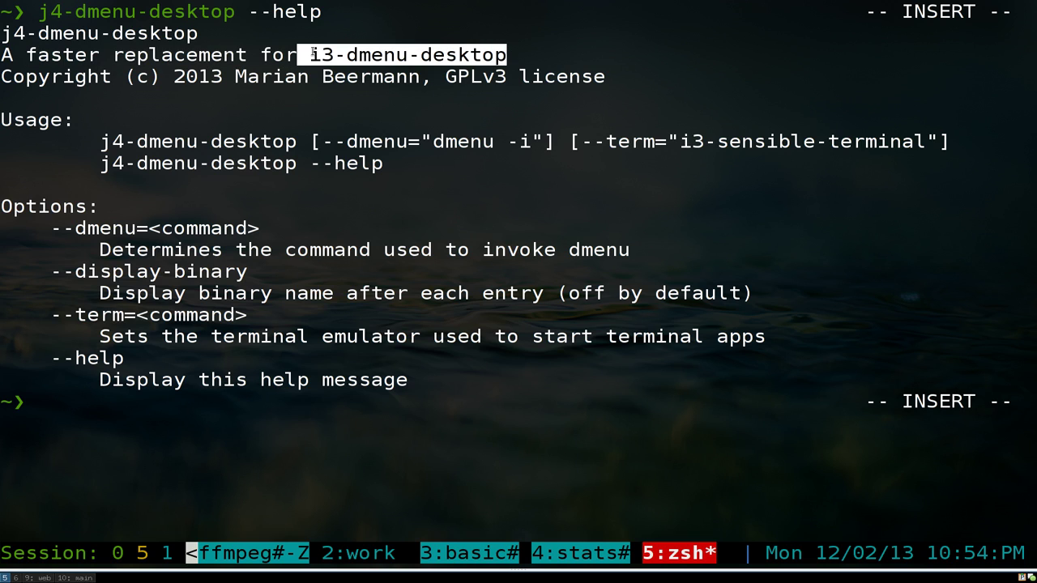
left_click(525, 50)
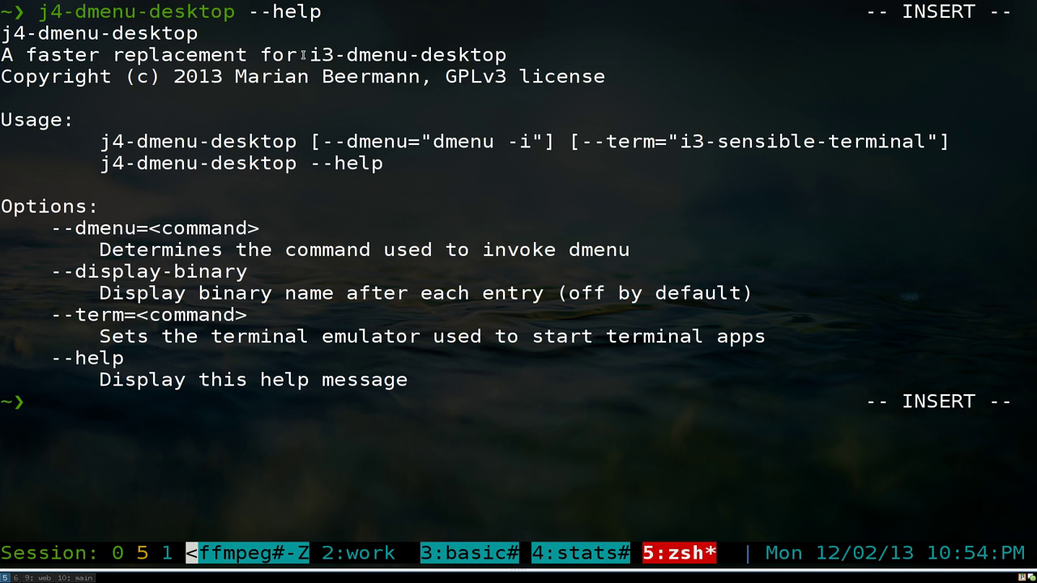
Highlight the i3-dmenu-desktop and j4-dmenu-desktop names in the help output, then hide the terminal.
left_click_drag(299, 55, 507, 55)
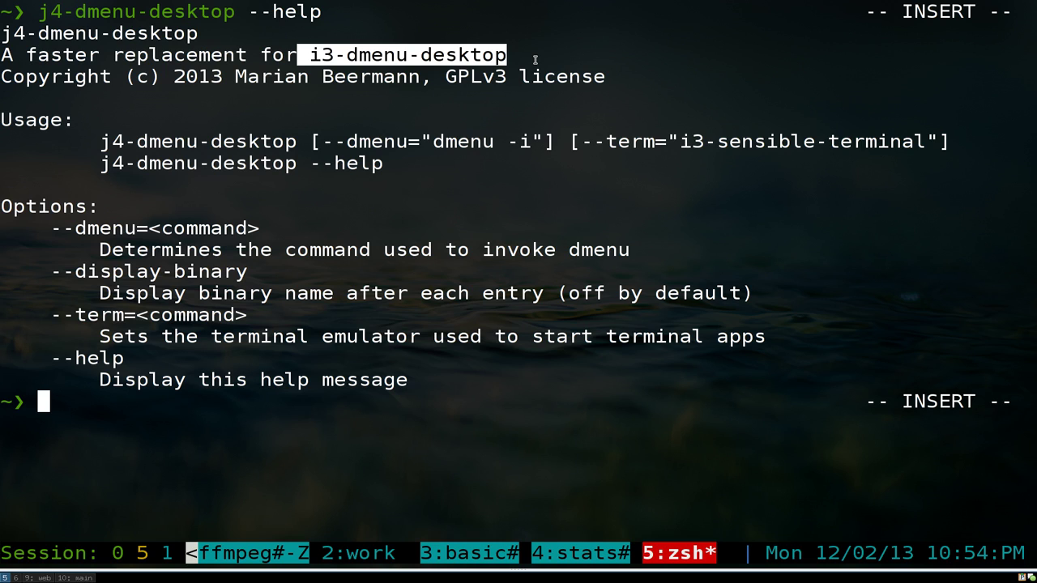
left_click(535, 59)
left_click_drag(312, 57, 504, 57)
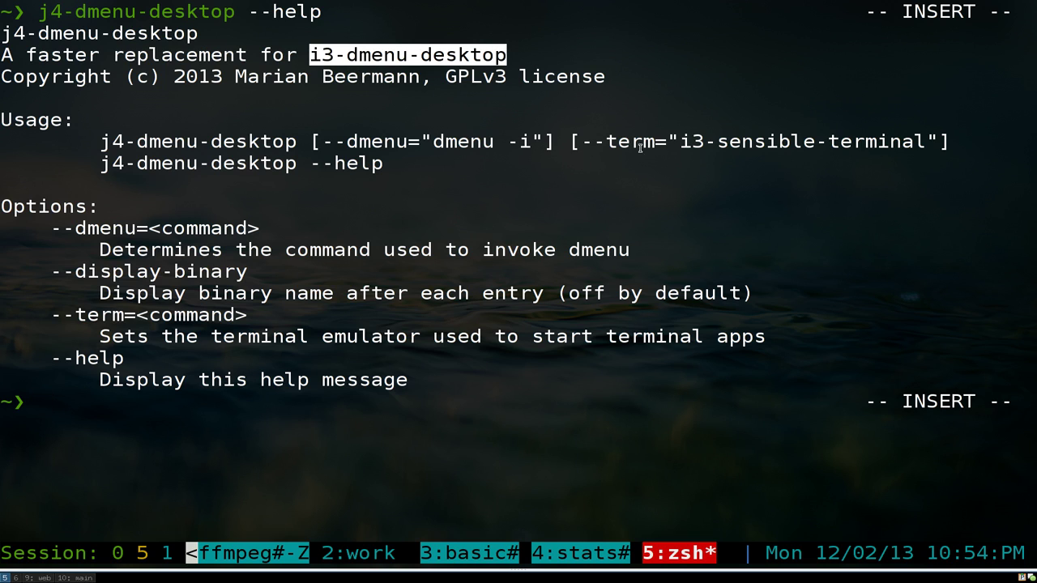
left_click_drag(2, 33, 196, 34)
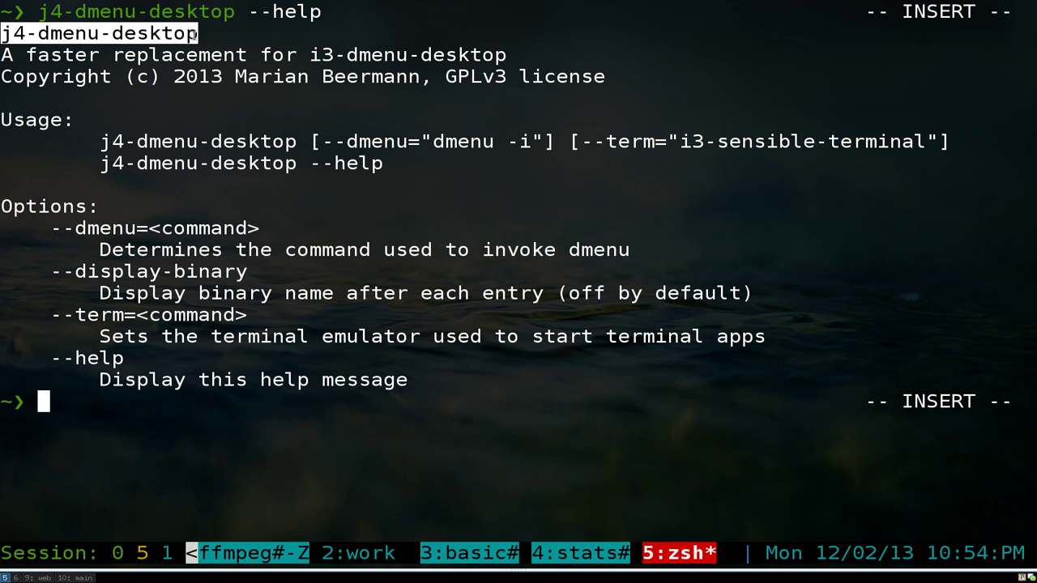
left_click(363, 175)
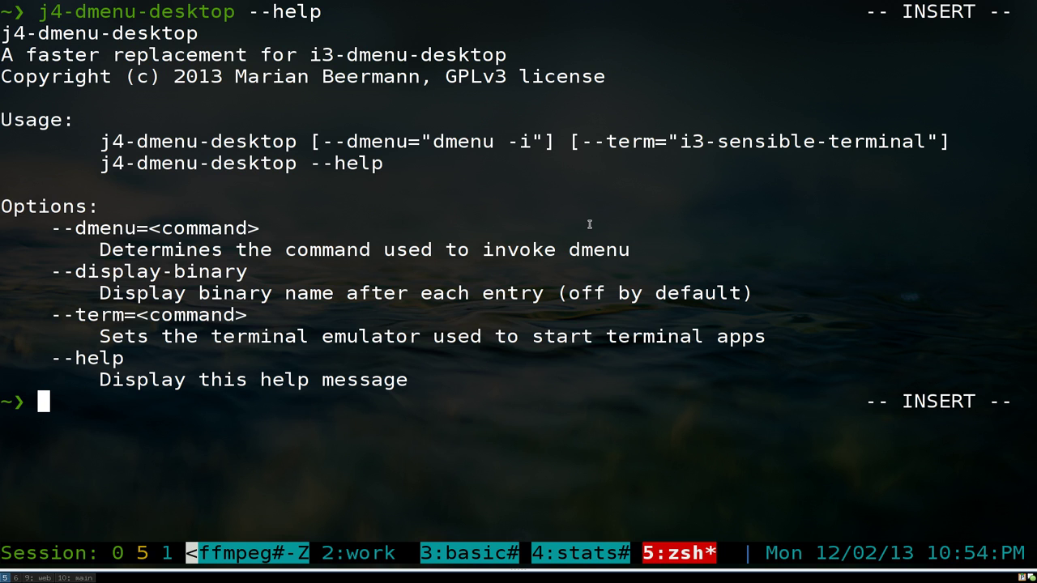
key("super+shift+q")
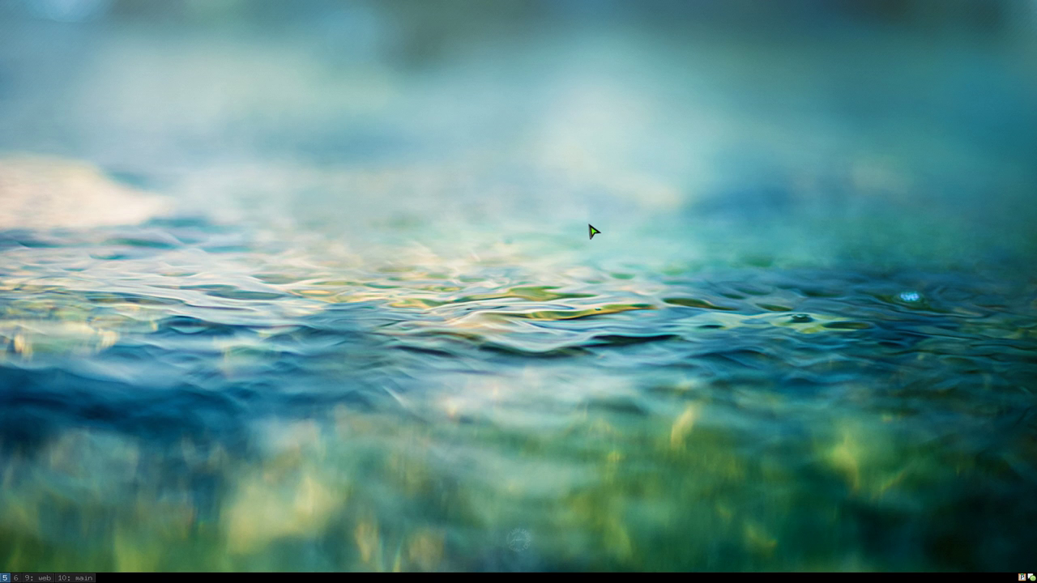
key("super+d")
type("volume")
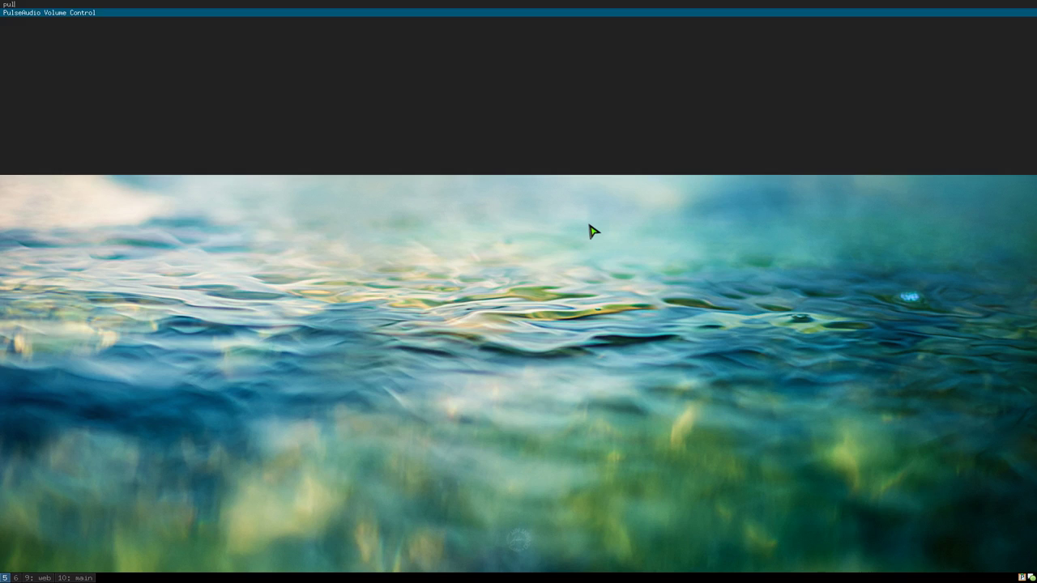
key("Return")
key("super+d")
type("leafpad")
key("Return")
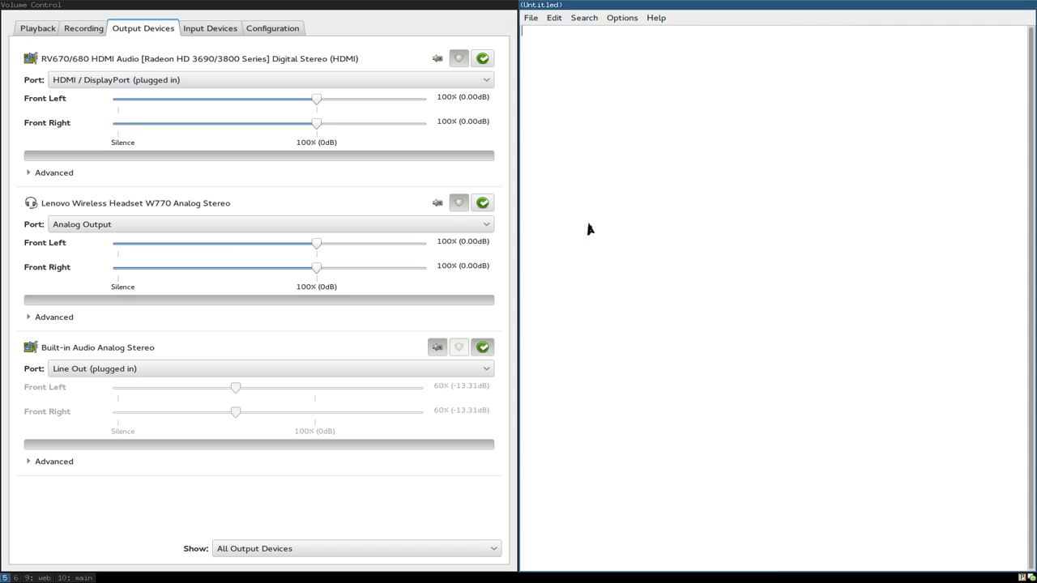
key("super+d")
type("term")
key("Return")
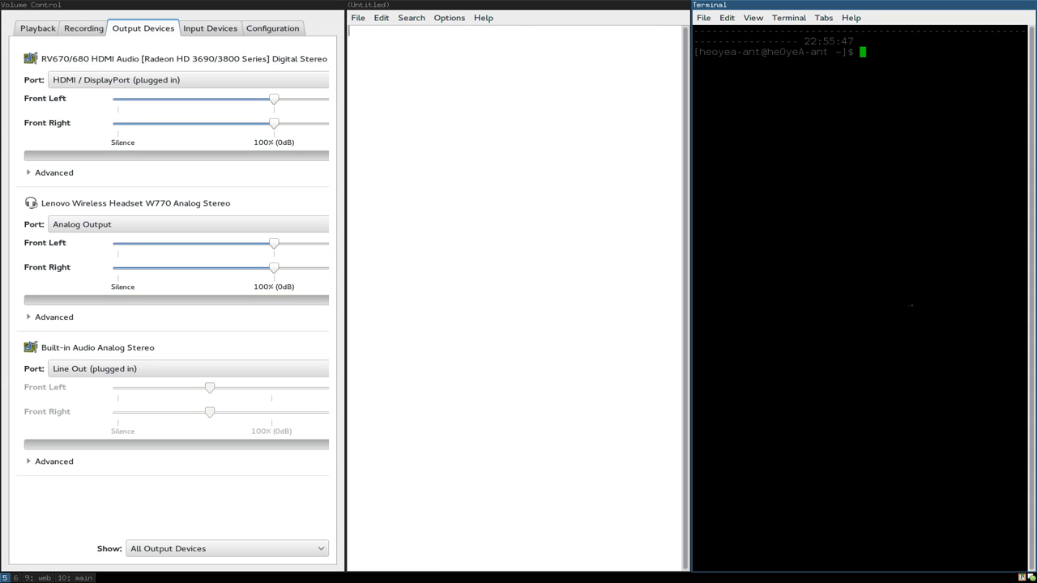
key("super+shift+q")
key("super+shift+q")
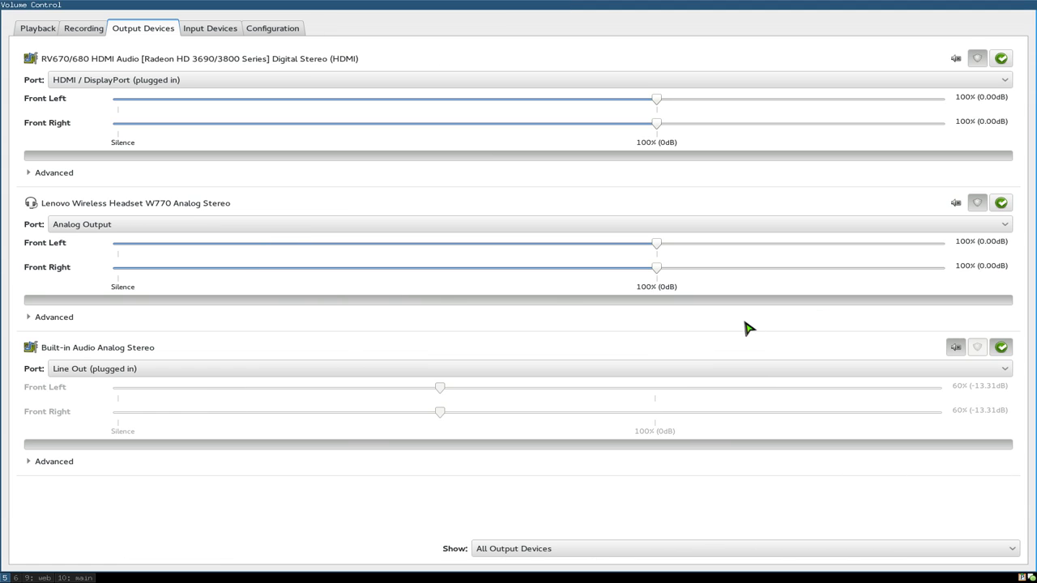
key("super+shift+q")
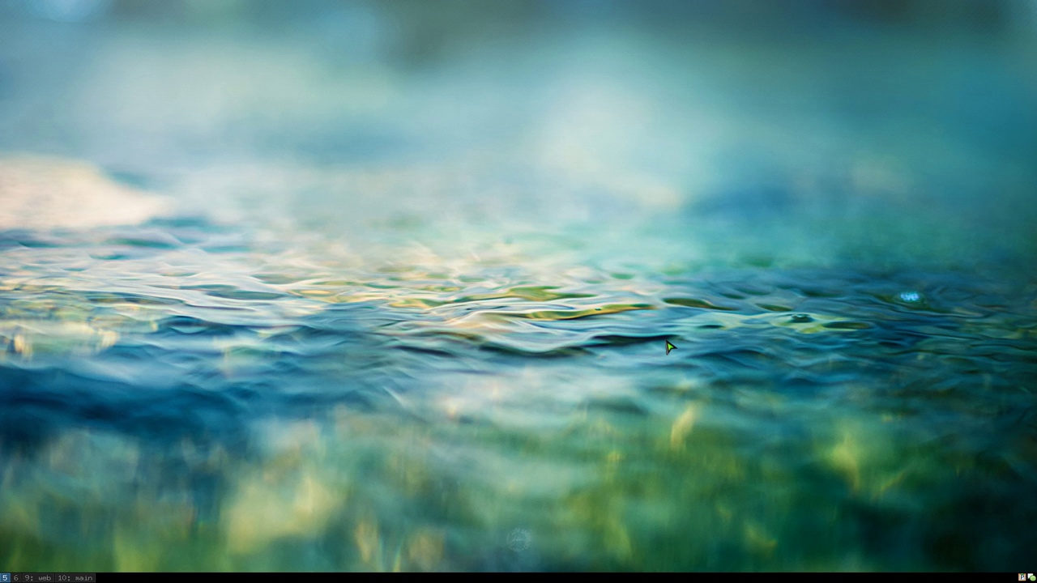
key("super+Return")
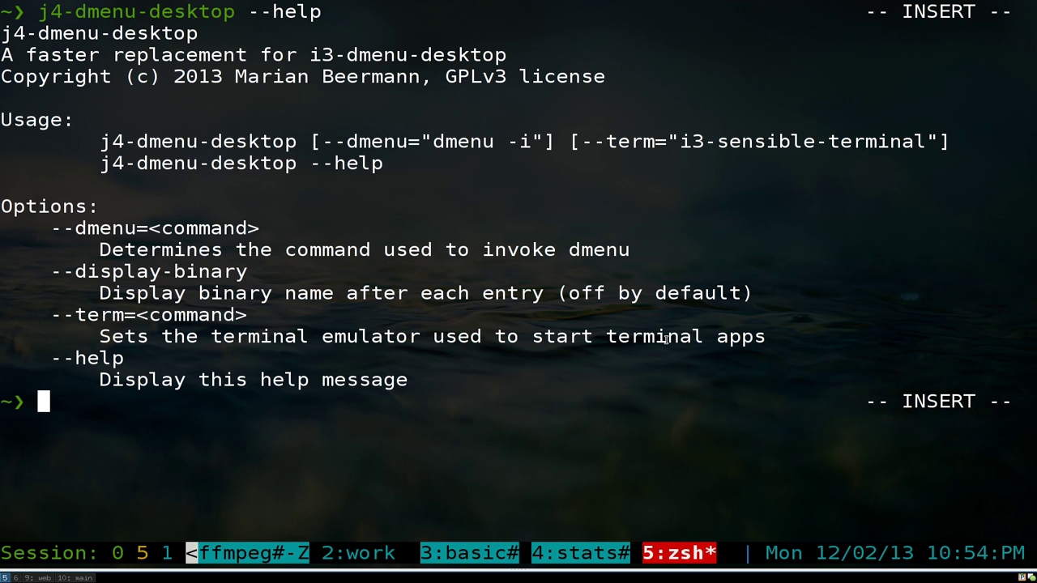
Clear the tmux terminal down to an empty zsh prompt with Ctrl+L.
key("ctrl+l")
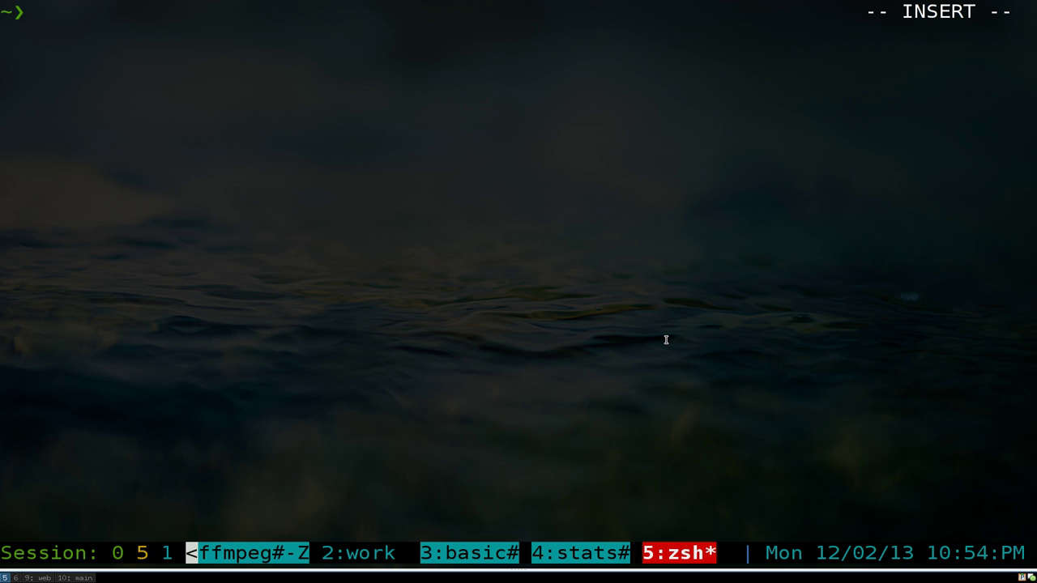
type("cfg-")
type("i")
key("Tab")
key("Return")
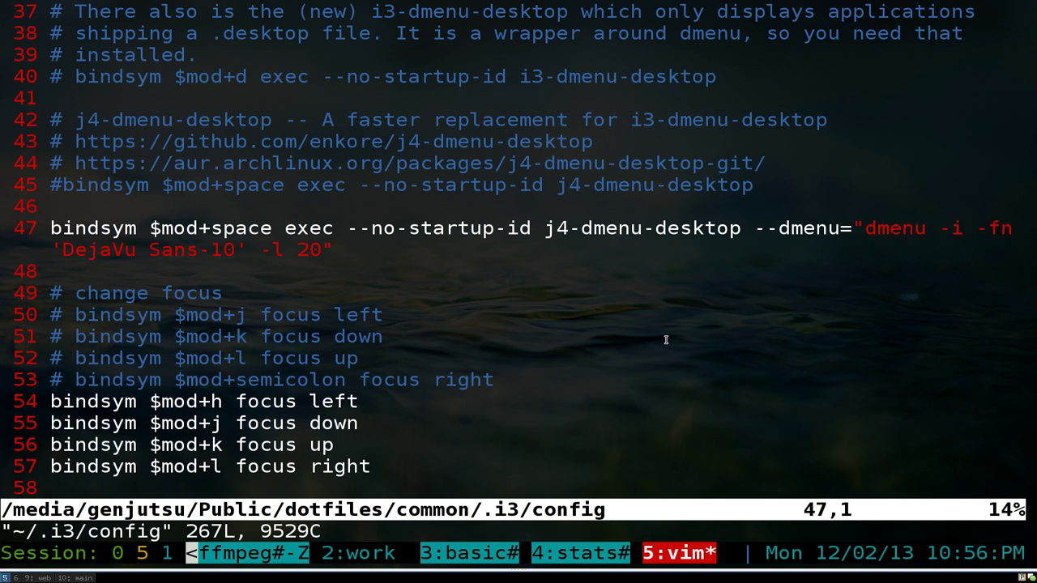
key("k")
key("k")
key("x")
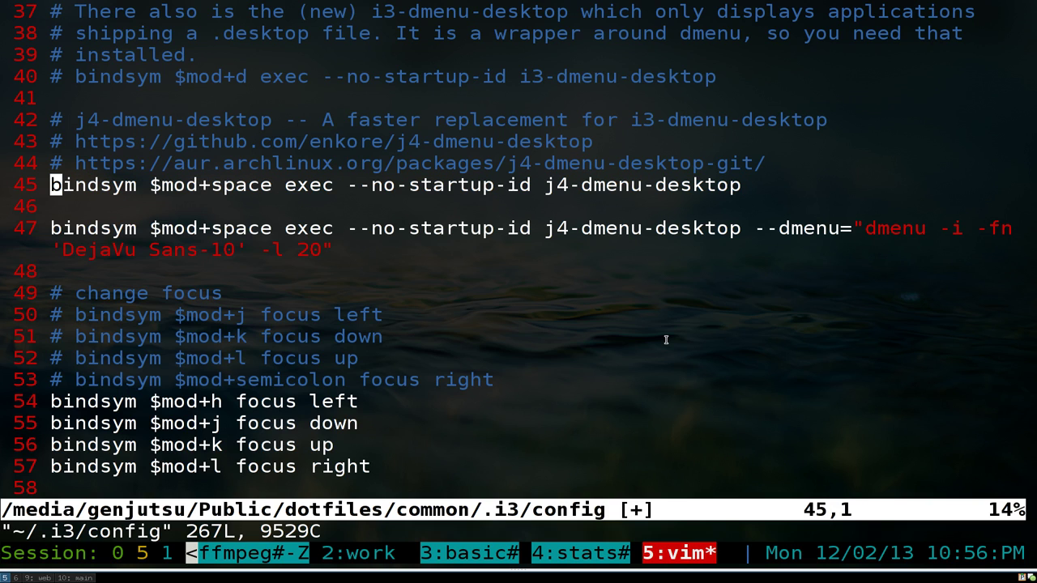
key("shift+v")
key("Escape")
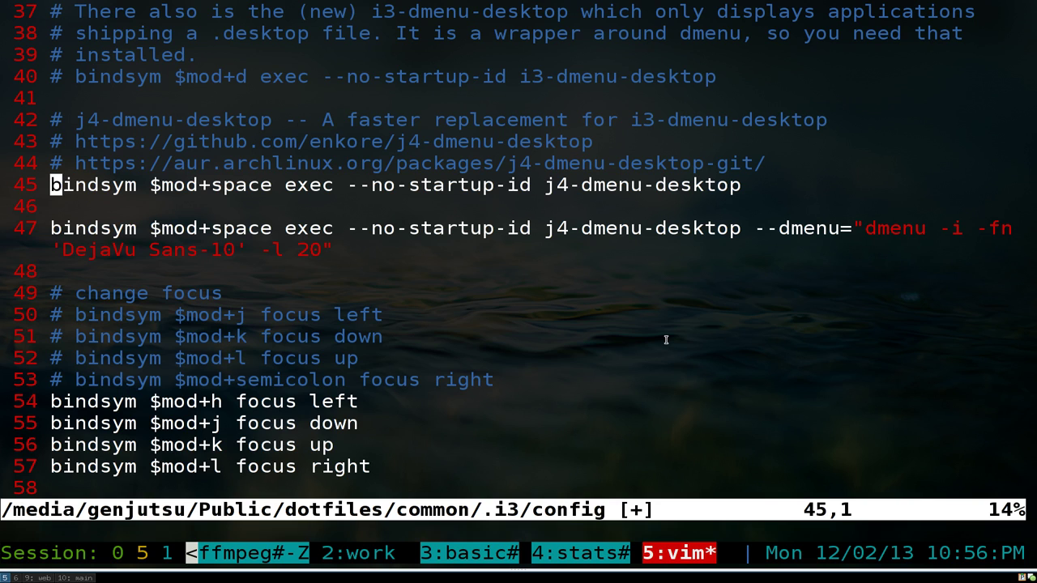
type("i")
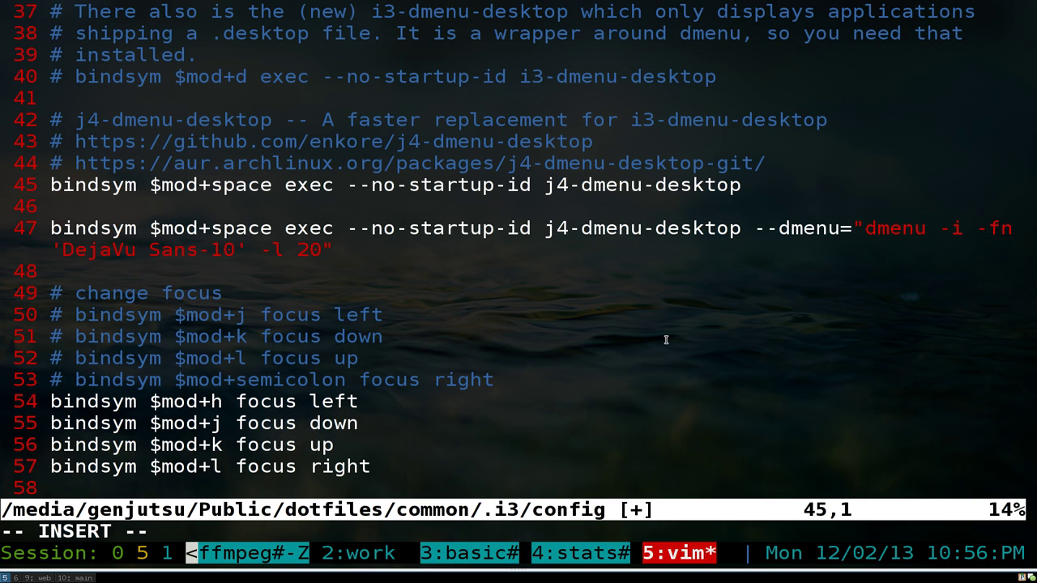
type("#")
key("Escape")
key("j")
key("j")
key("shift+v")
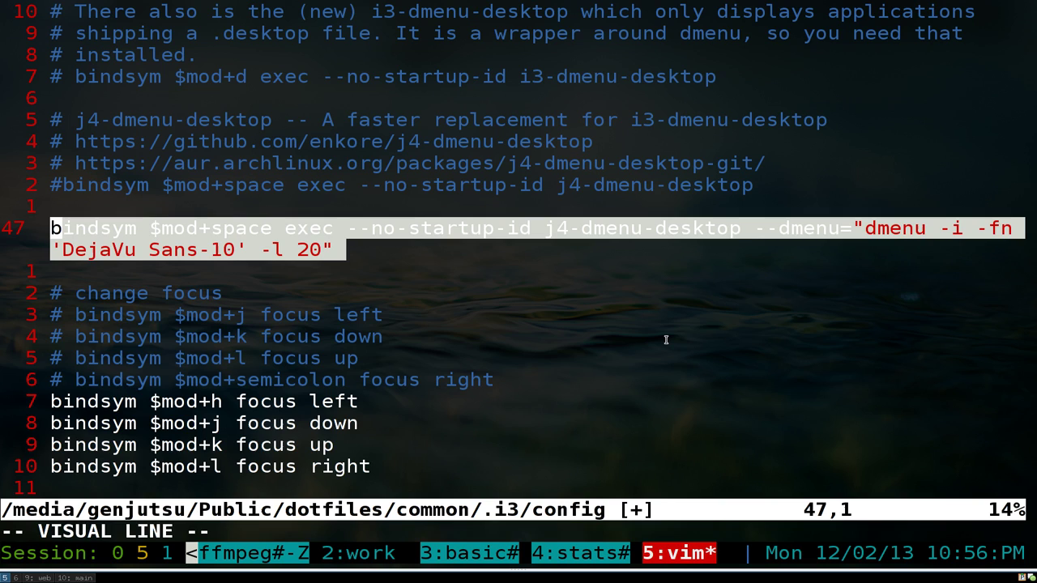
key("y")
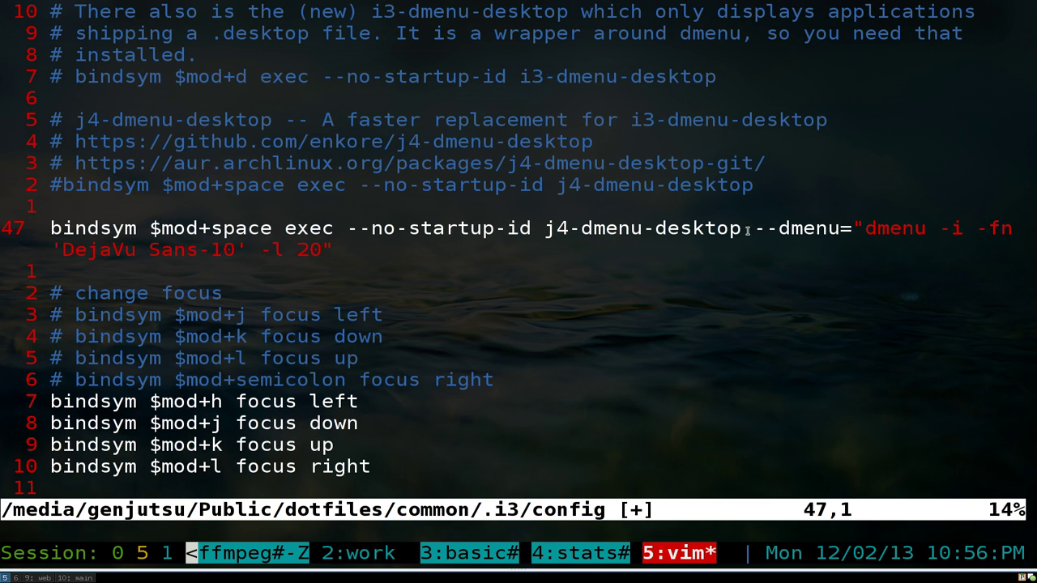
left_click_drag(236, 251, 64, 251)
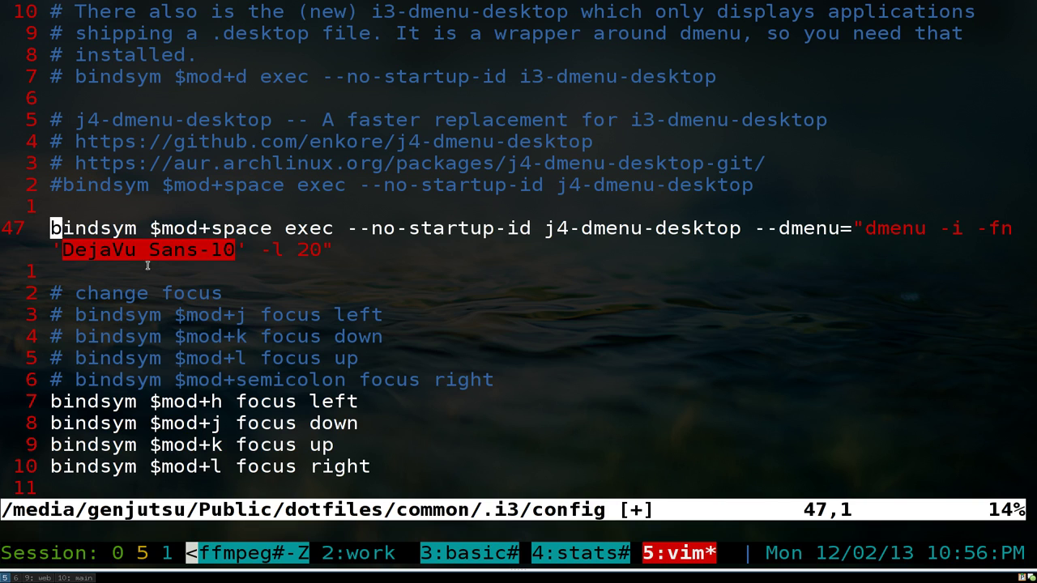
left_click_drag(259, 251, 282, 256)
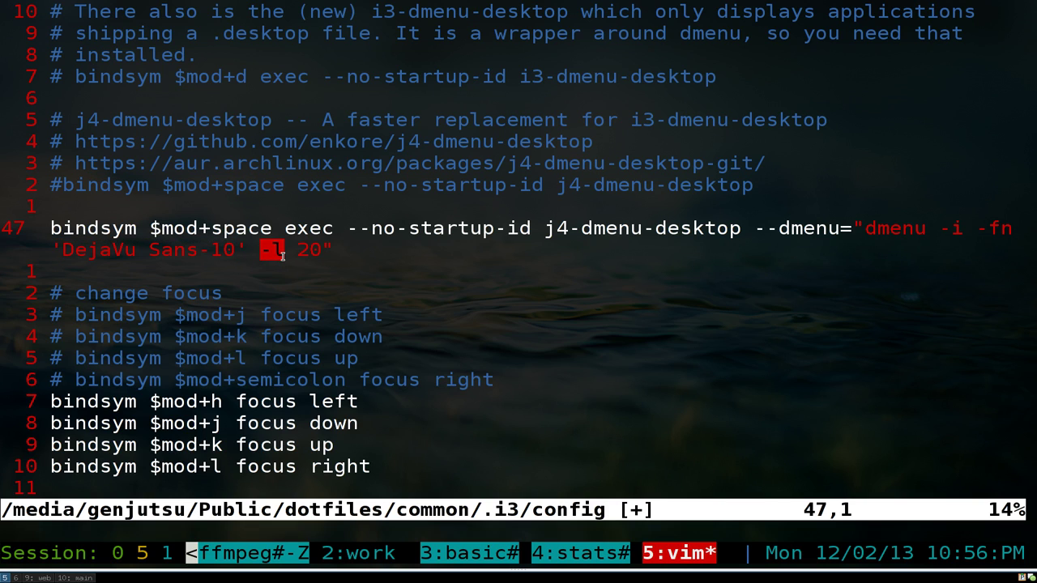
left_click(281, 256)
left_click_drag(294, 255, 315, 256)
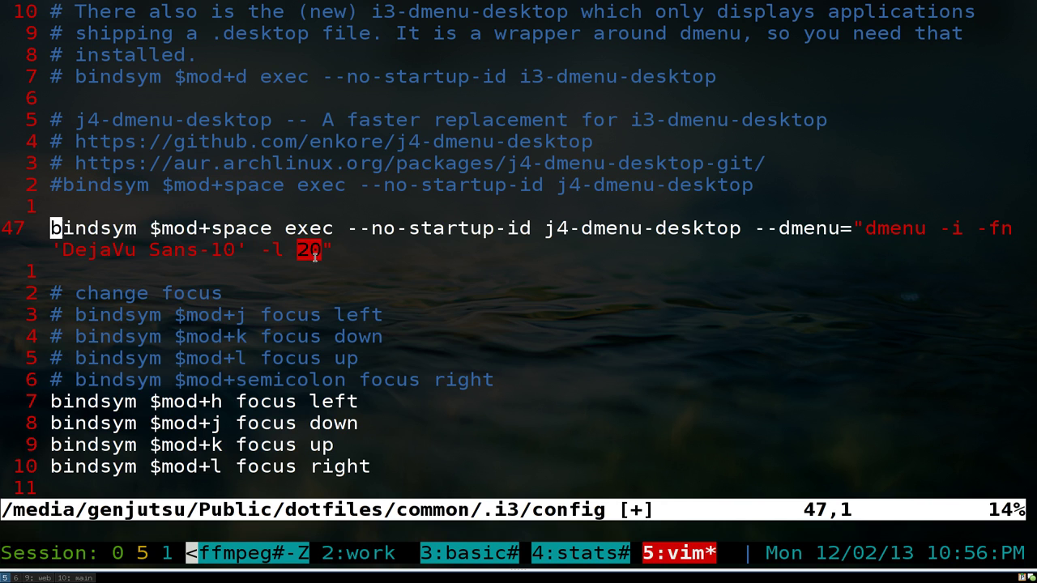
key("super+minus")
Test the current launcher with $mod+space, then dismiss it and return to the config.
key("super+space")
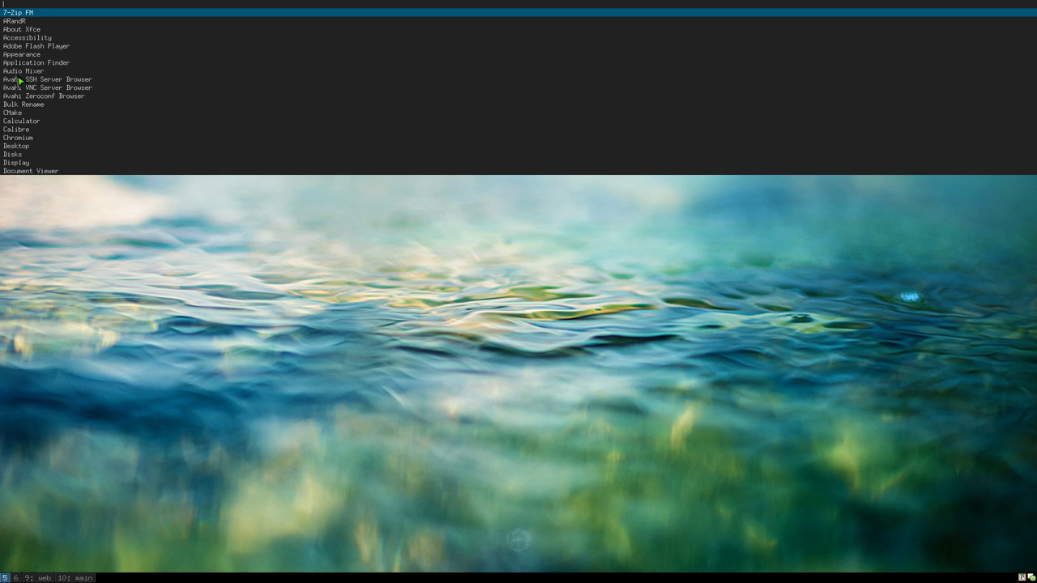
key("Escape")
key("super+minus")
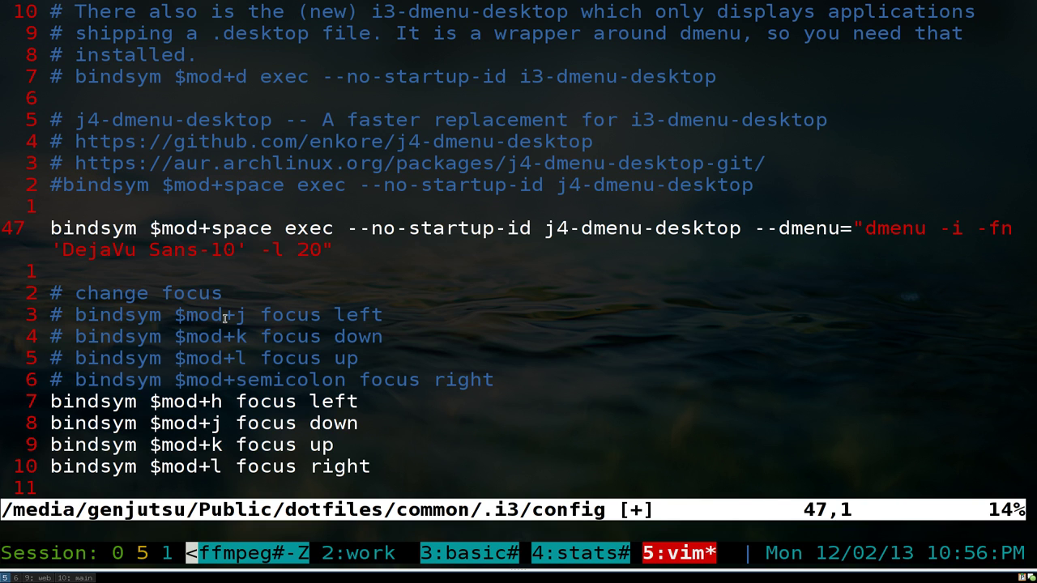
Comment out the dmenu-options line, uncomment the plain j4-dmenu-desktop binding, and save the config.
type("i#")
key("Escape")
key("j")
key("k")
key("k")
key("k")
type("x:w")
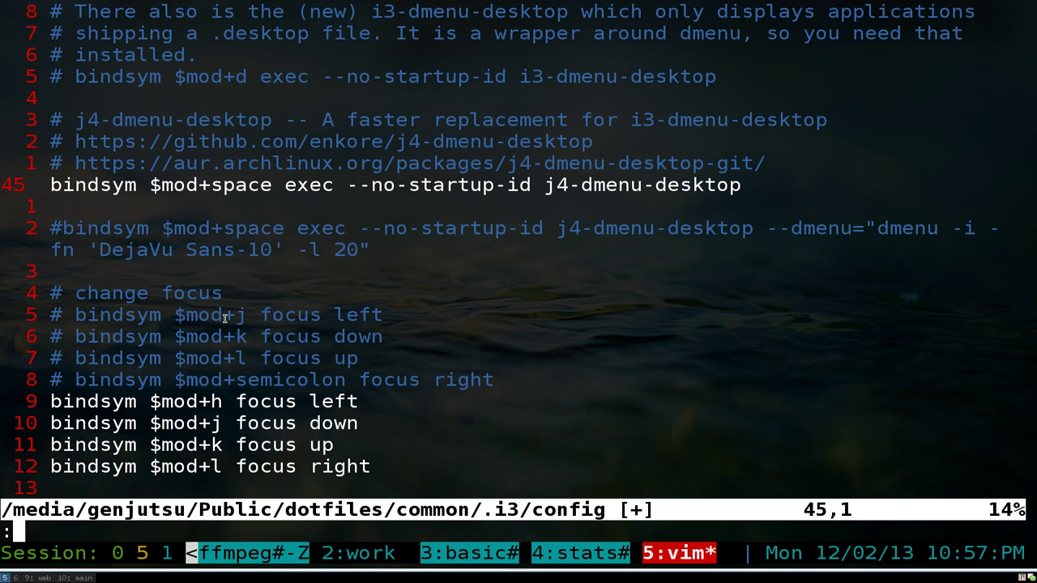
key("Return")
Search the config for 'config', jump to the next match, and hide the editor.
type("/config")
key("Return")
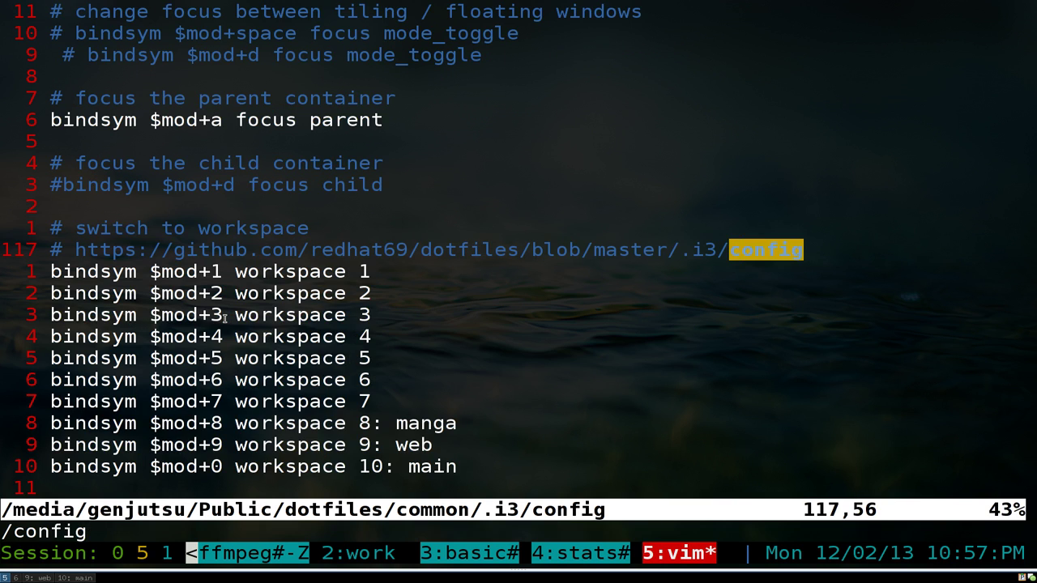
key("n")
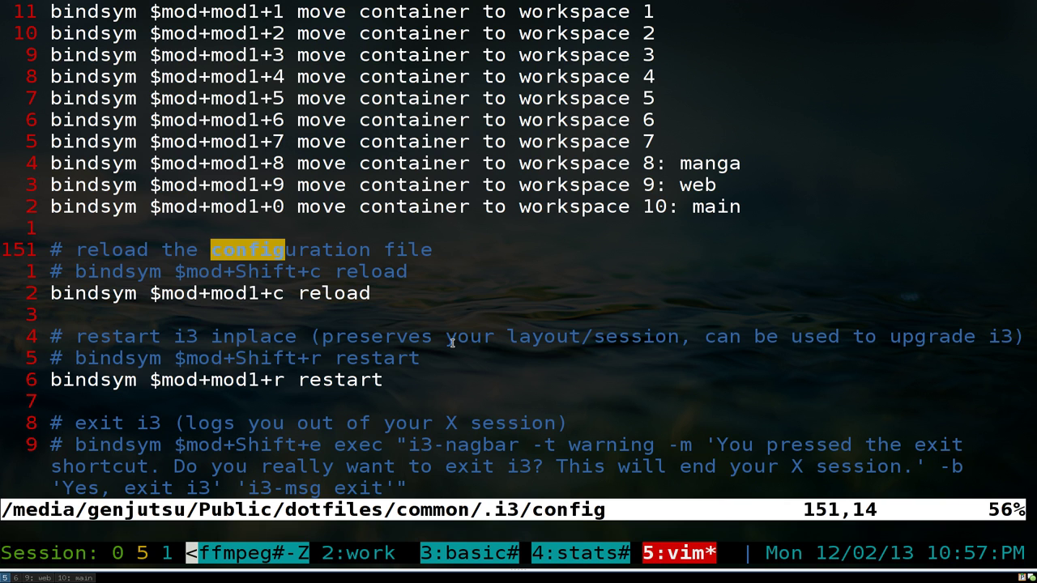
key("super+alt+6")
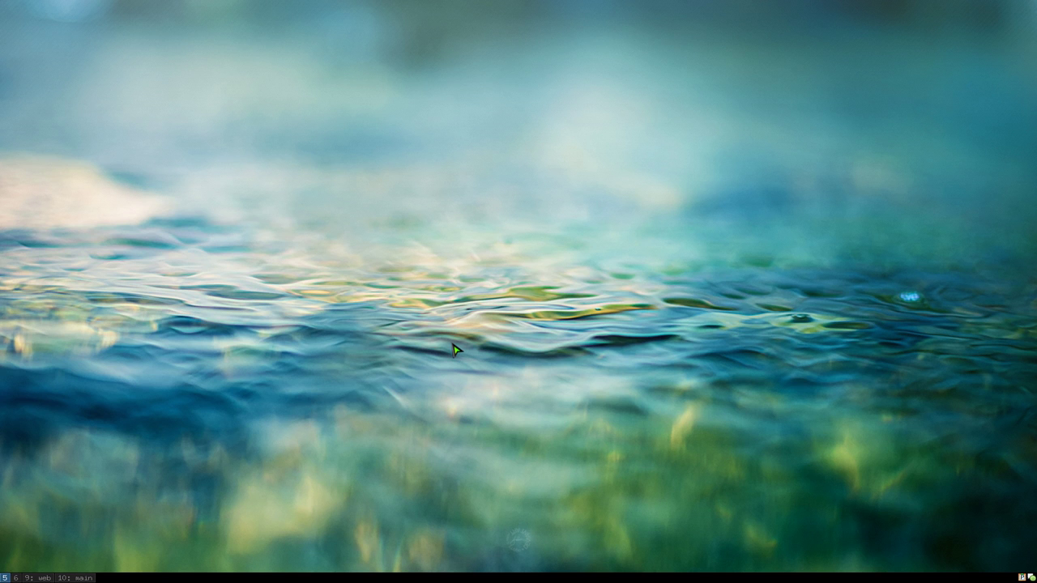
Launch PulseAudio Volume Control by typing 'vol' in the j4-dmenu-desktop bar.
key("super+d")
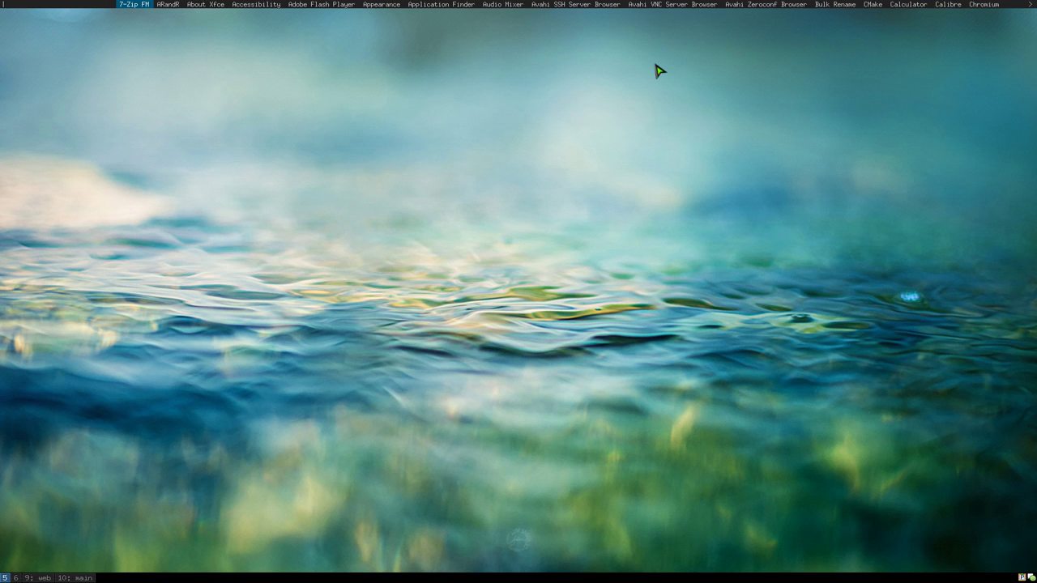
type("vol")
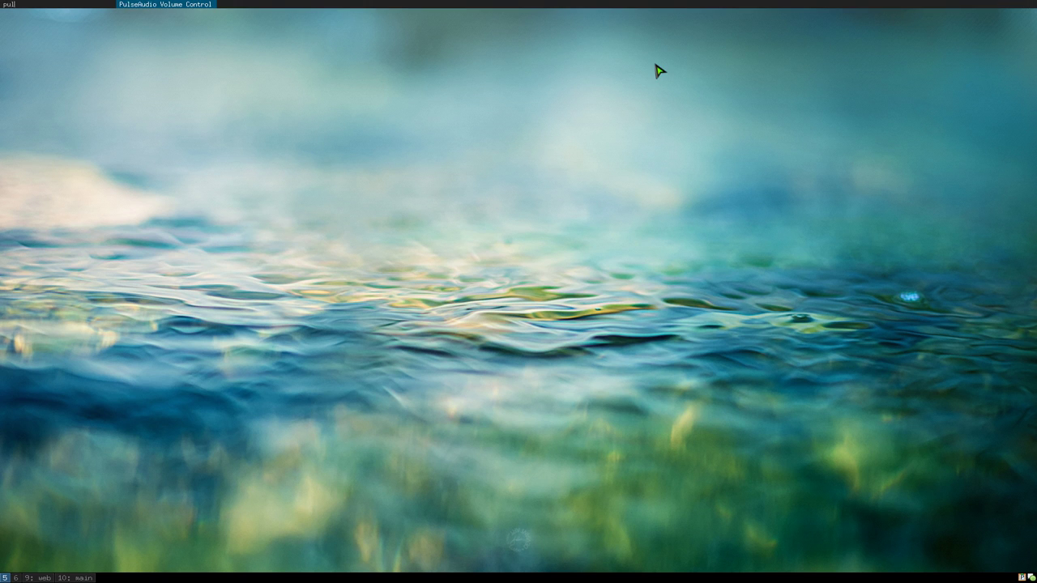
key("Return")
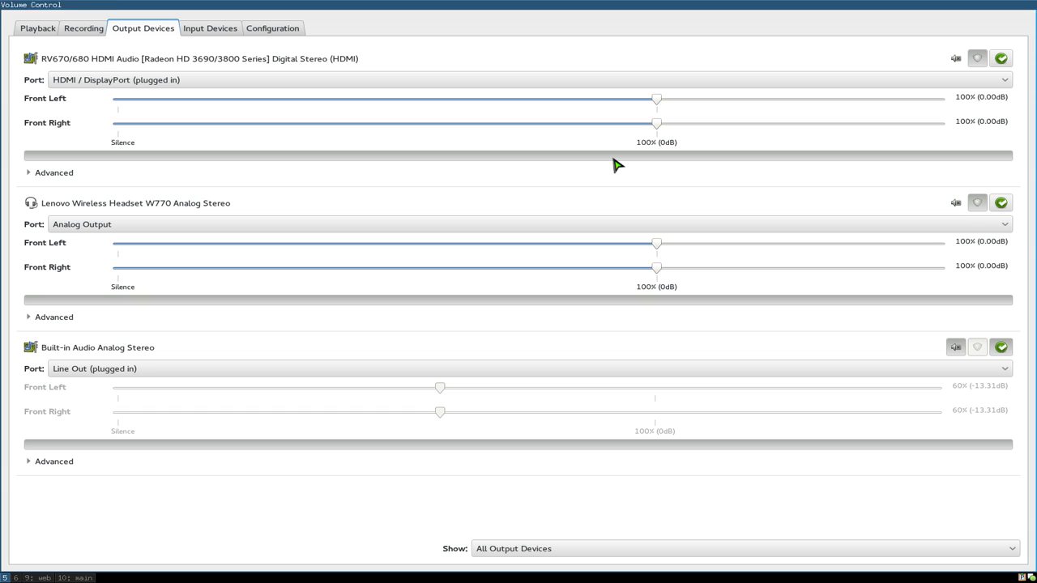
Launch Leafpad by typing 'lea' in the launcher, then close Leafpad and Volume Control.
key("alt+p")
type("lea")
key("Return")
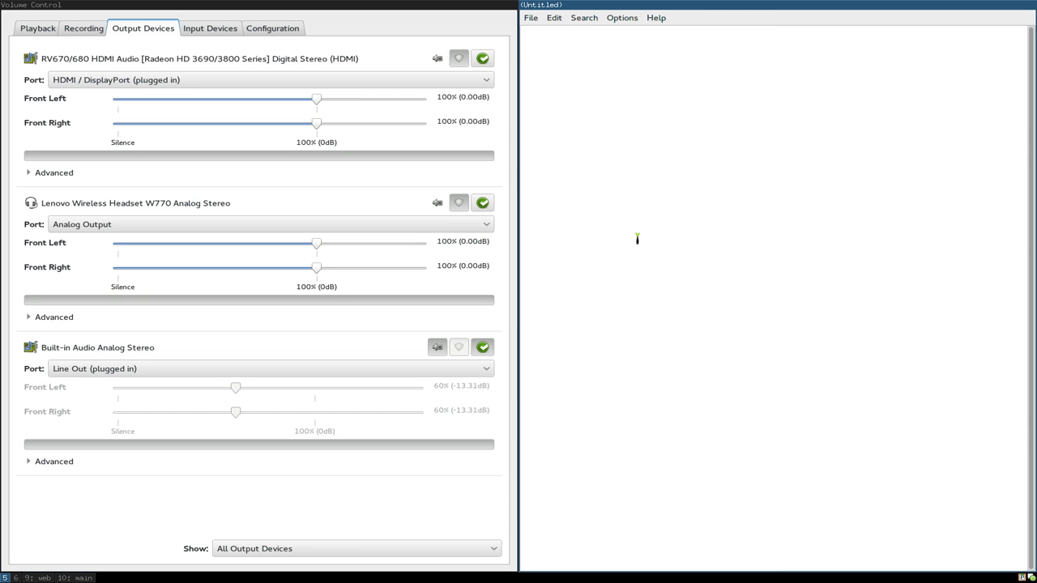
key("super+shift+q")
key("super+shift+q")
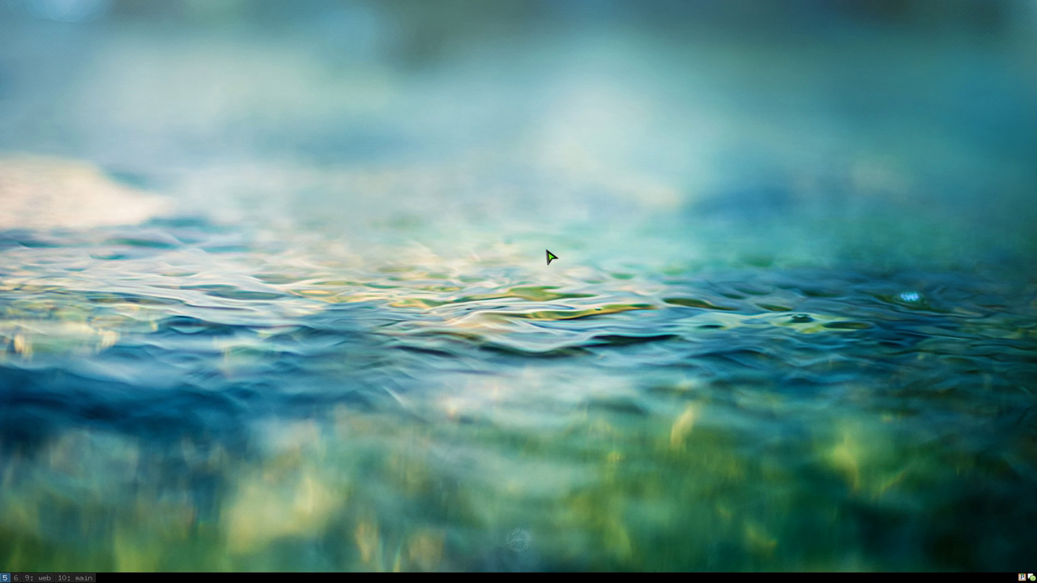
key("super+6")
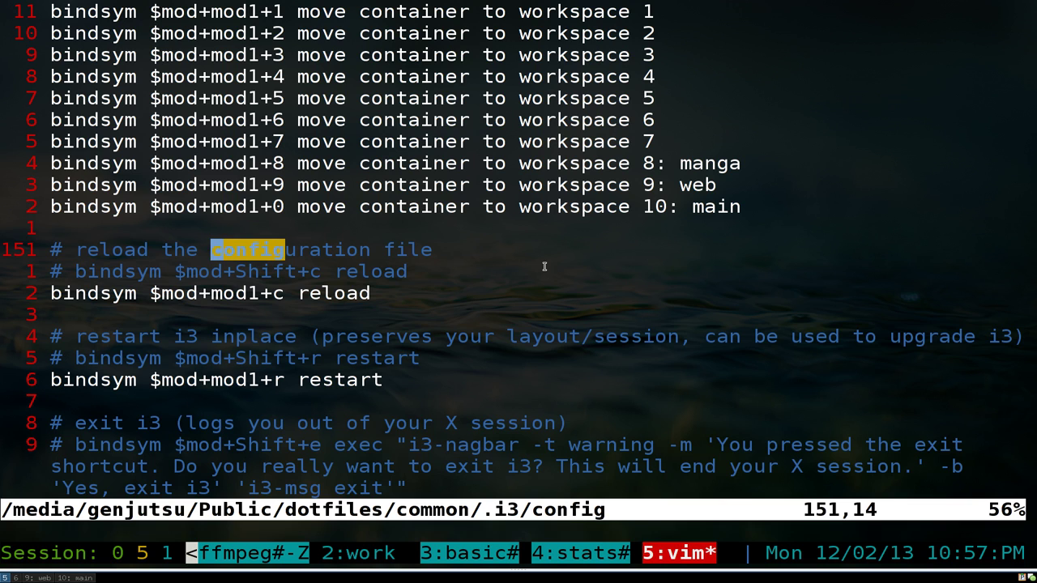
type("/dmen")
key("Return")
key("j")
key("j")
key("j")
key("j")
key("j")
key("j")
key("j")
key("j")
key("j")
key("j")
key("j")
key("j")
key("j")
key("j")
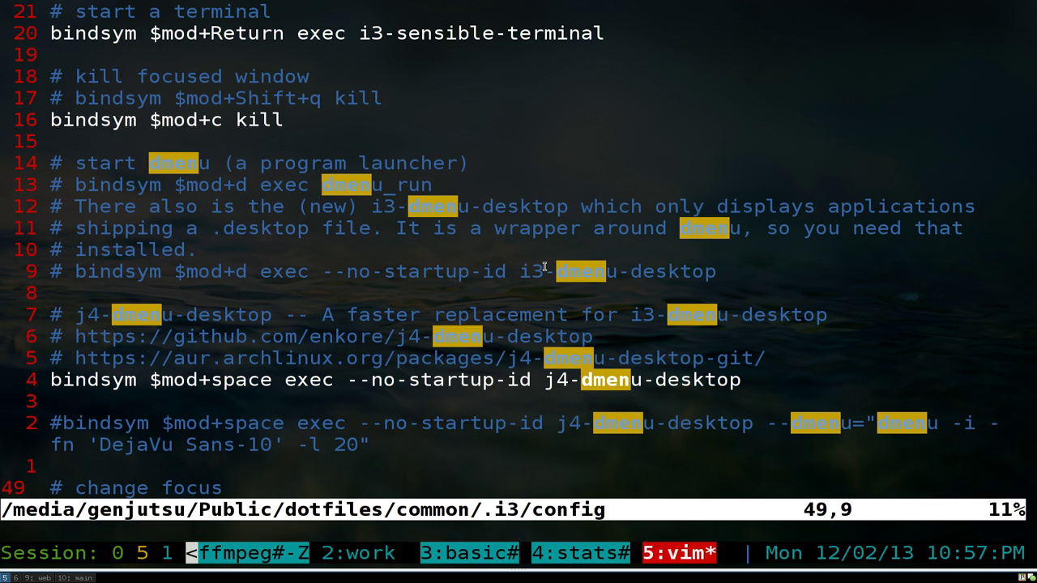
key("ctrl+l")
key("k")
key("k")
key("k")
key("k")
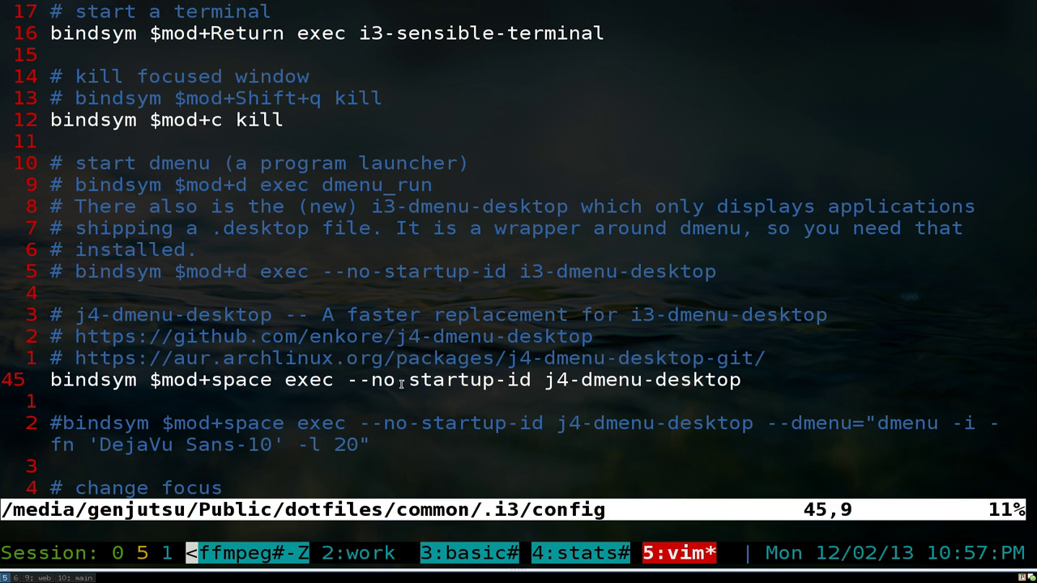
left_click_drag(546, 382, 740, 388)
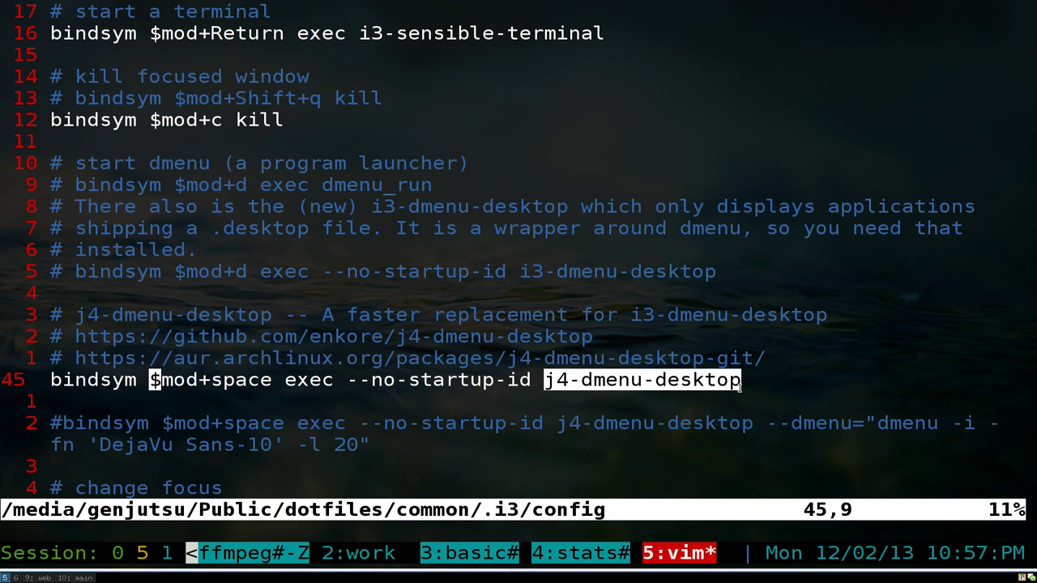